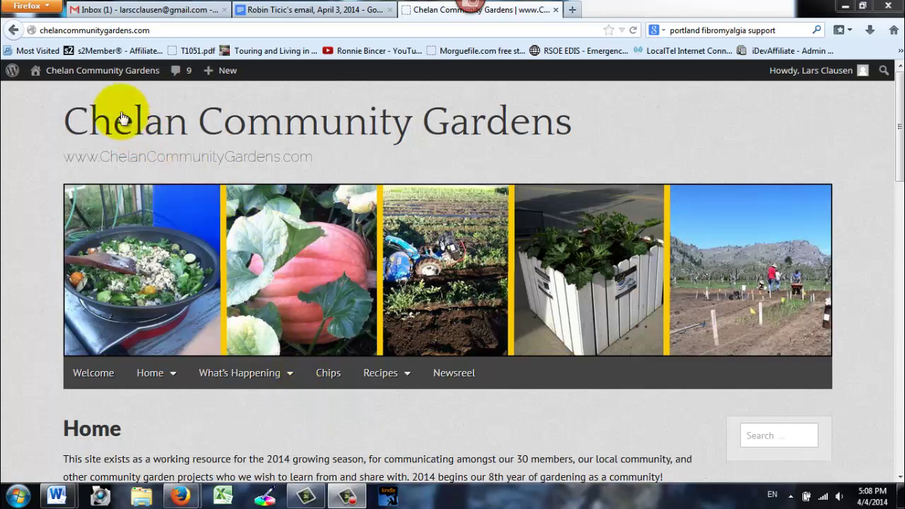
# - From All Posts, open the 'Adding a Picture' draft and launch Add Media at the post's start
pyautogui.moveTo(106, 74)
pyautogui.click(67, 97)
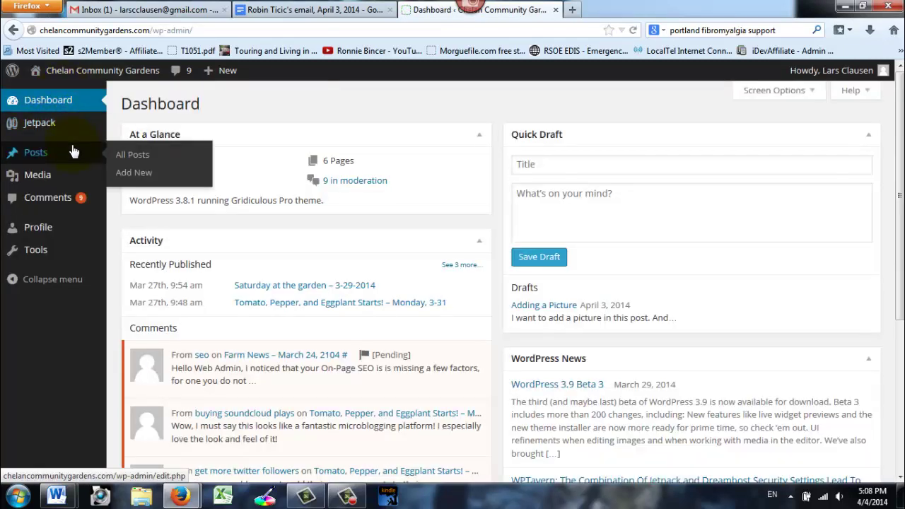
pyautogui.moveTo(44, 179)
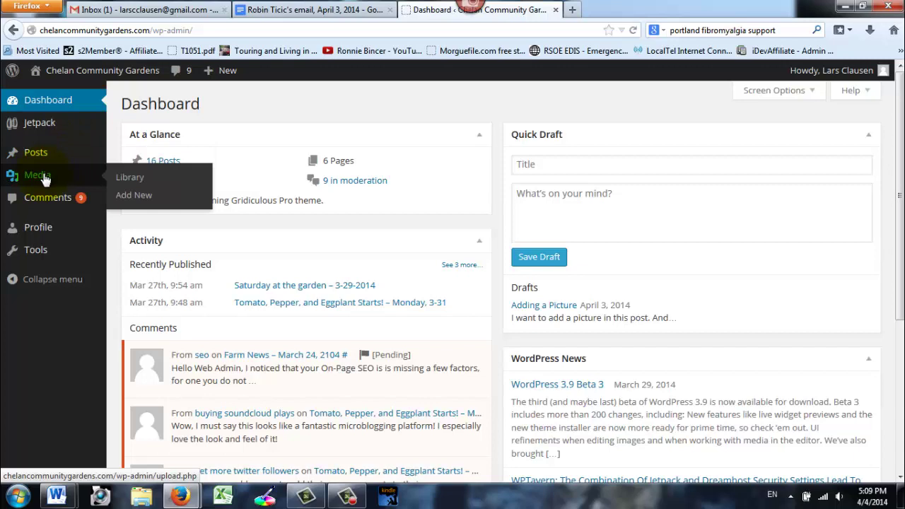
pyautogui.moveTo(42, 164)
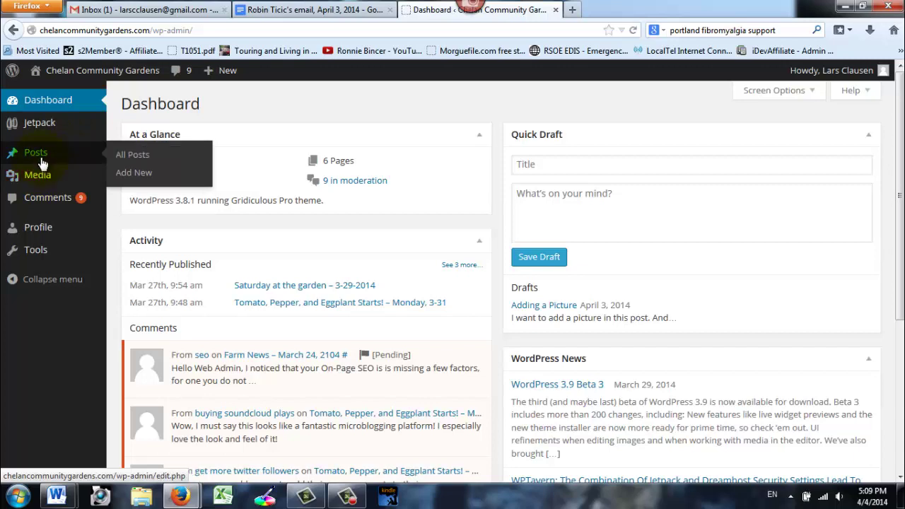
pyautogui.click(134, 159)
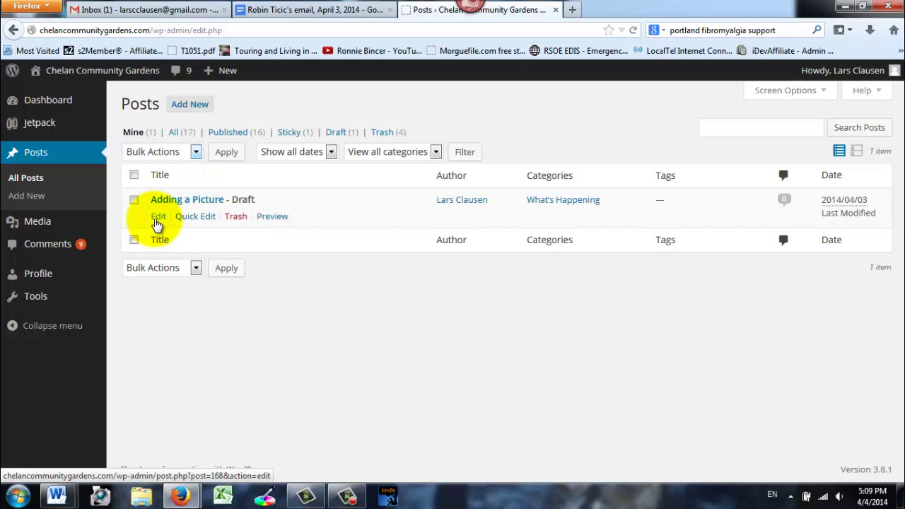
pyautogui.click(157, 217)
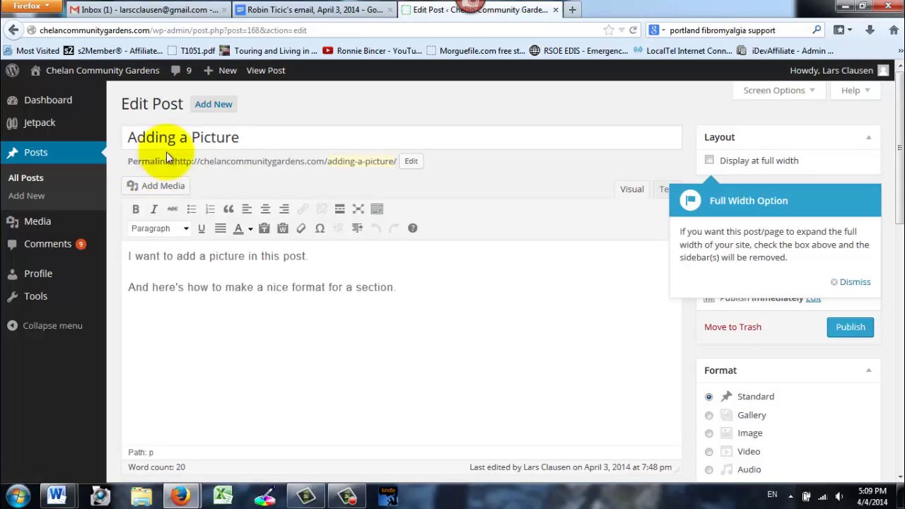
pyautogui.click(130, 256)
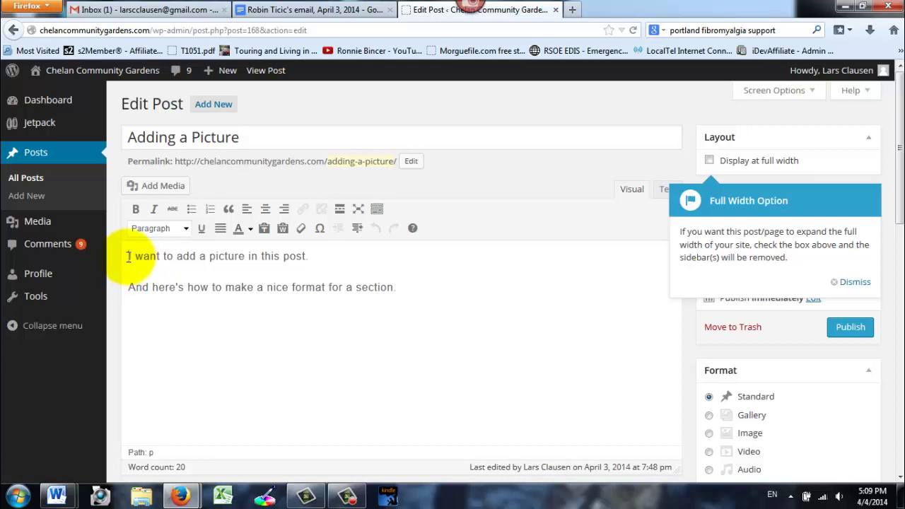
pyautogui.click(148, 189)
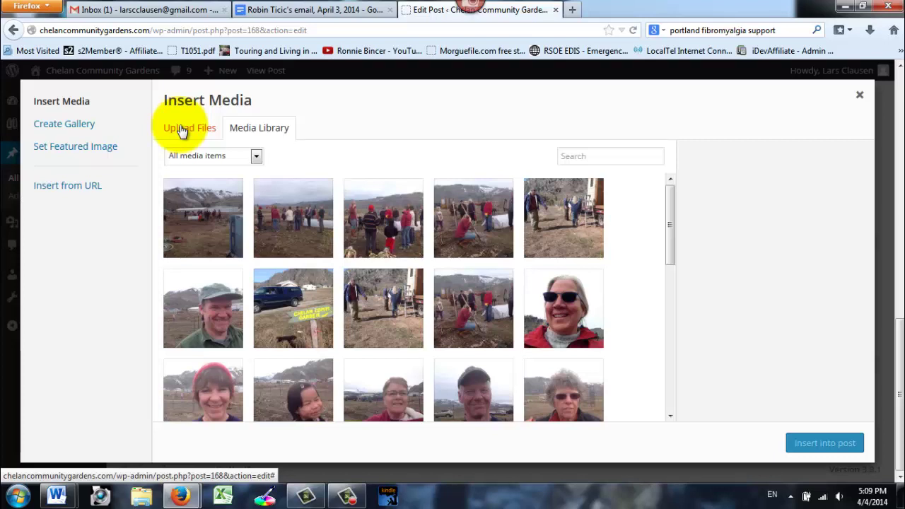
# - Switch the media window to Upload Files and open the Select Files picker
pyautogui.click(182, 131)
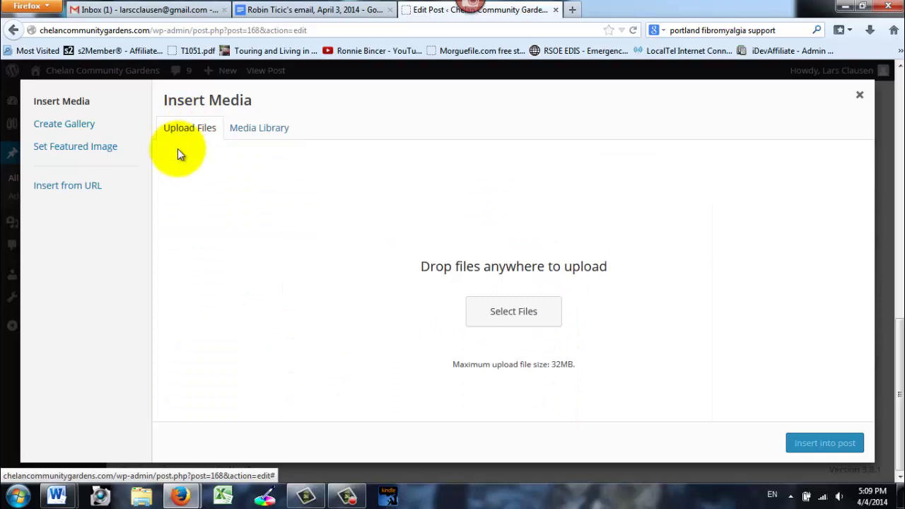
pyautogui.click(499, 316)
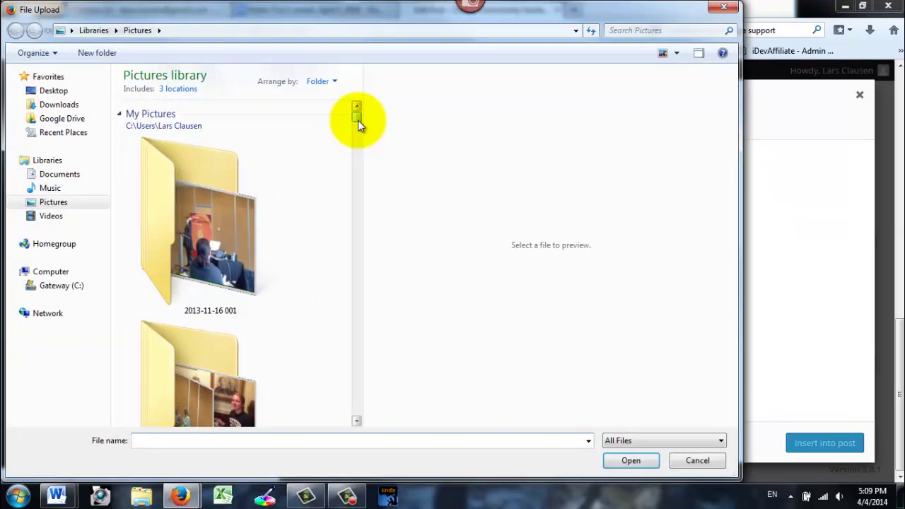
# - Upload the paper-crane photo IMG_0570.JPG from the Pictures library
pyautogui.moveTo(356, 126); pyautogui.dragTo(366, 357)
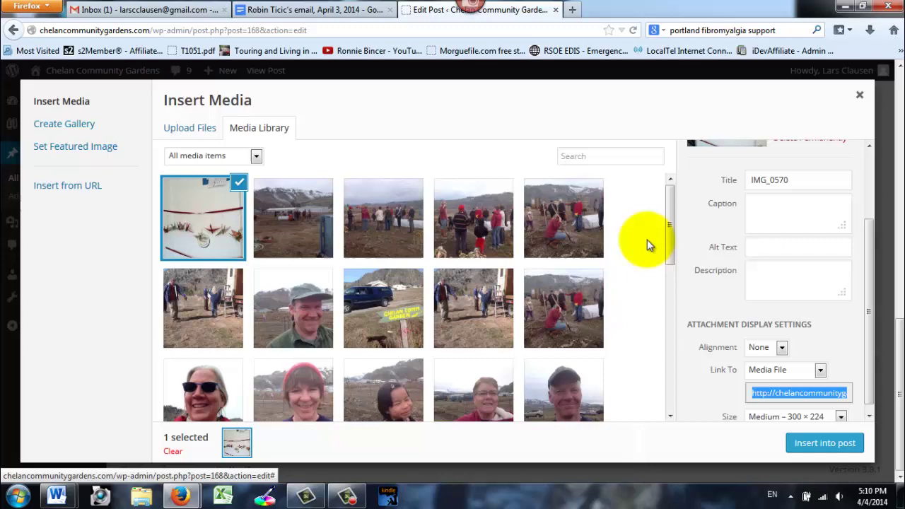
# - Set the photo's title 'Add A Picture', caption 'Chelan Picture' and alt text 'Test Picture'
pyautogui.moveTo(873, 286); pyautogui.dragTo(852, 186)
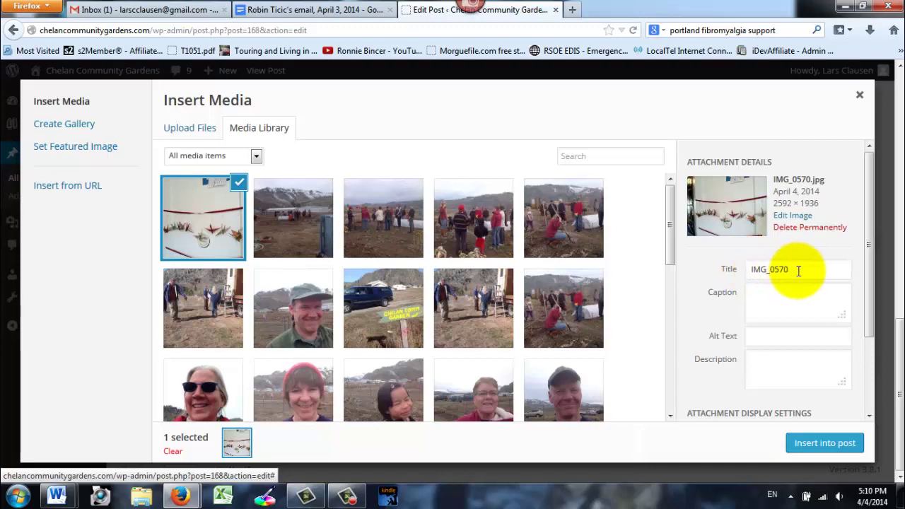
pyautogui.moveTo(798, 268); pyautogui.dragTo(747, 273)
pyautogui.write('A')
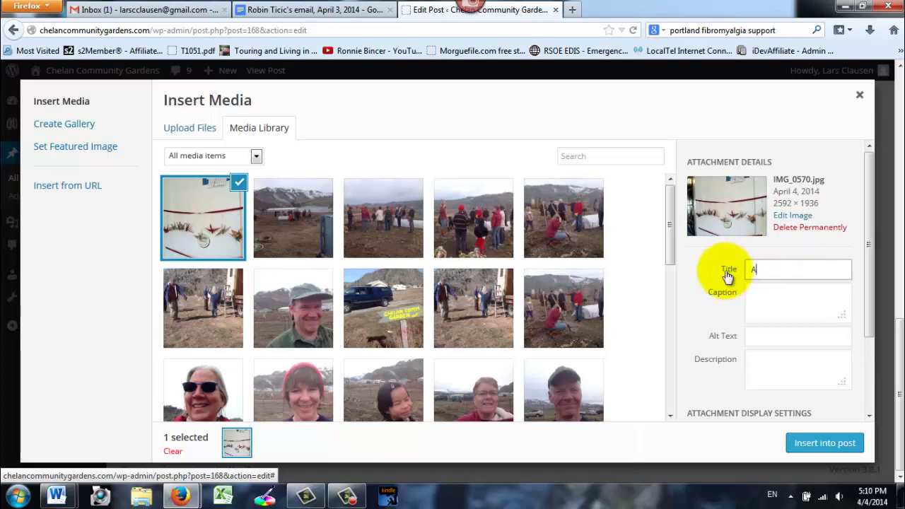
pyautogui.write('dd A Picture')
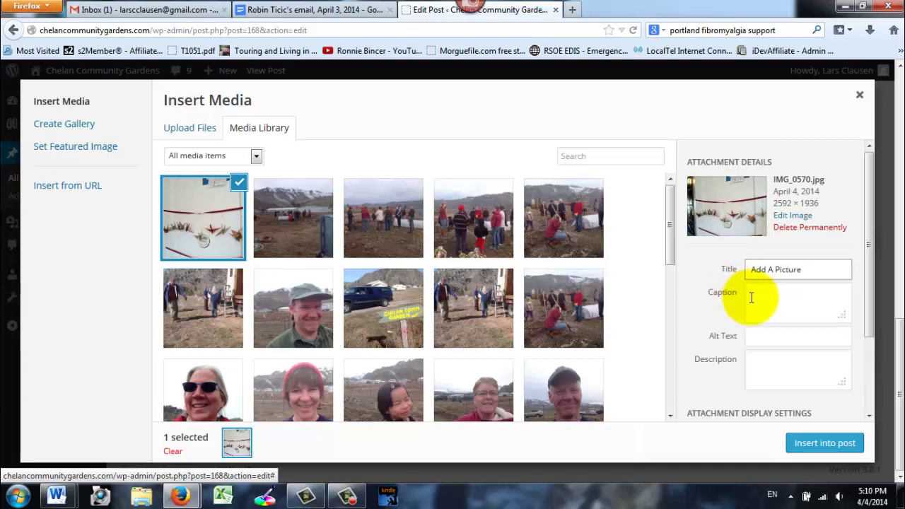
pyautogui.click(751, 297)
pyautogui.write('Chel')
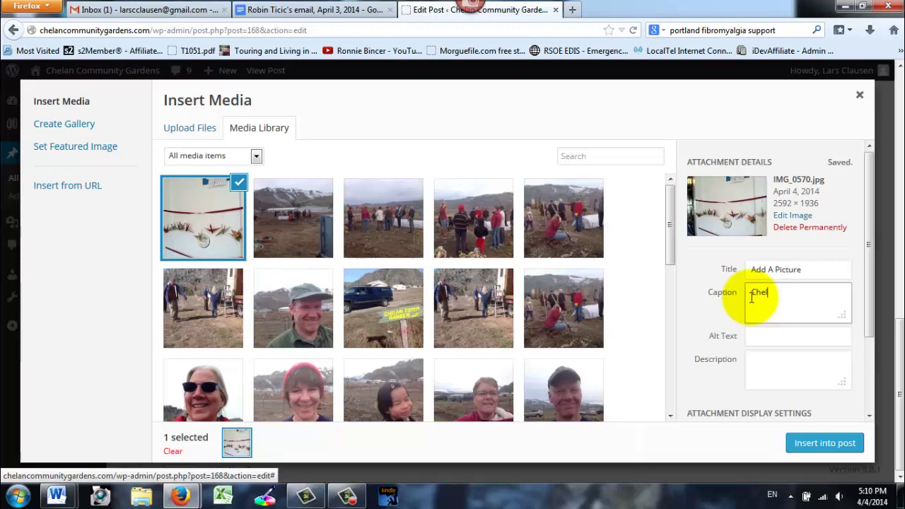
pyautogui.write('an Picture')
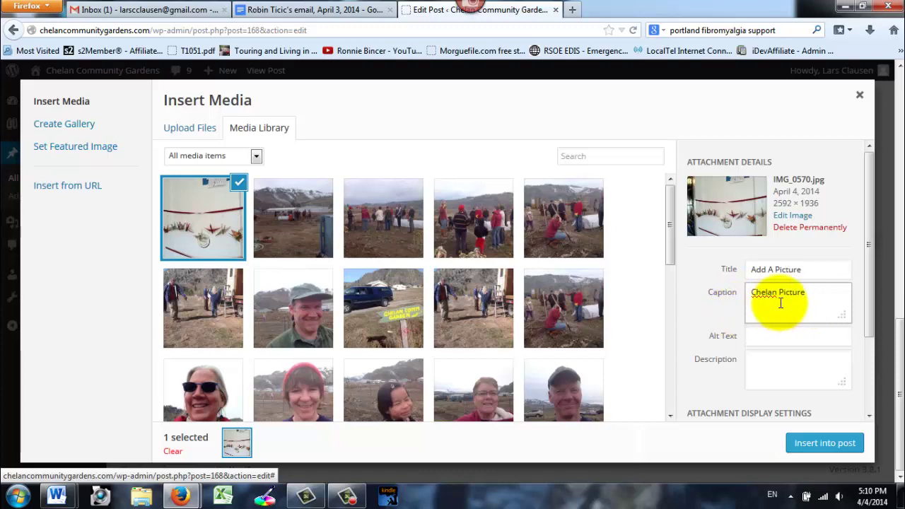
pyautogui.click(766, 338)
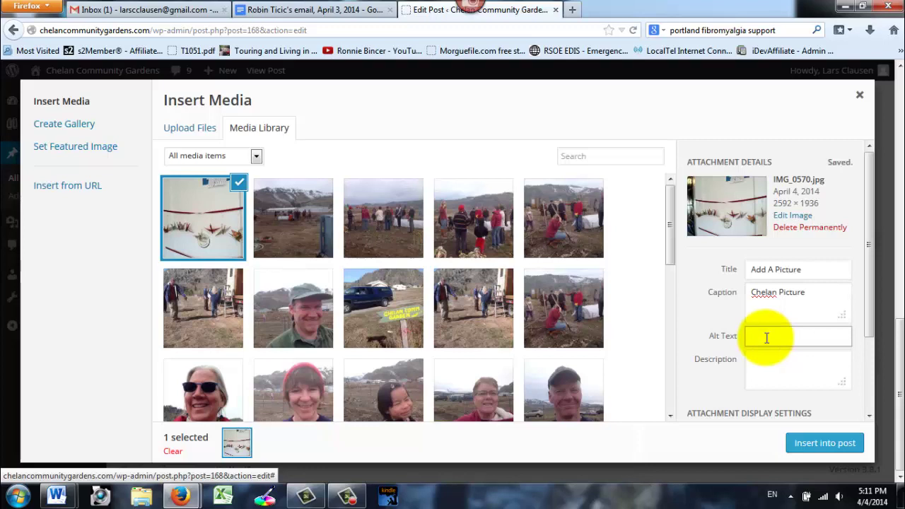
pyautogui.write('Test Picture')
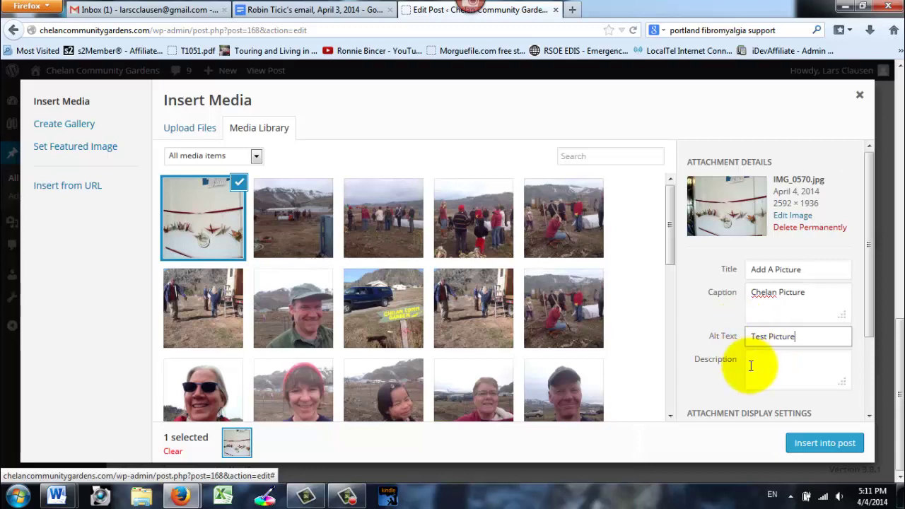
pyautogui.click(751, 365)
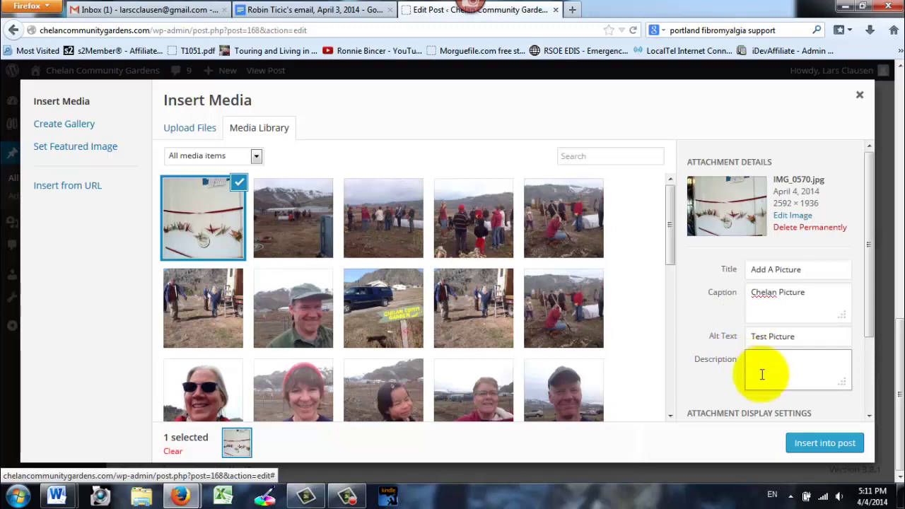
pyautogui.moveTo(871, 269); pyautogui.dragTo(872, 395)
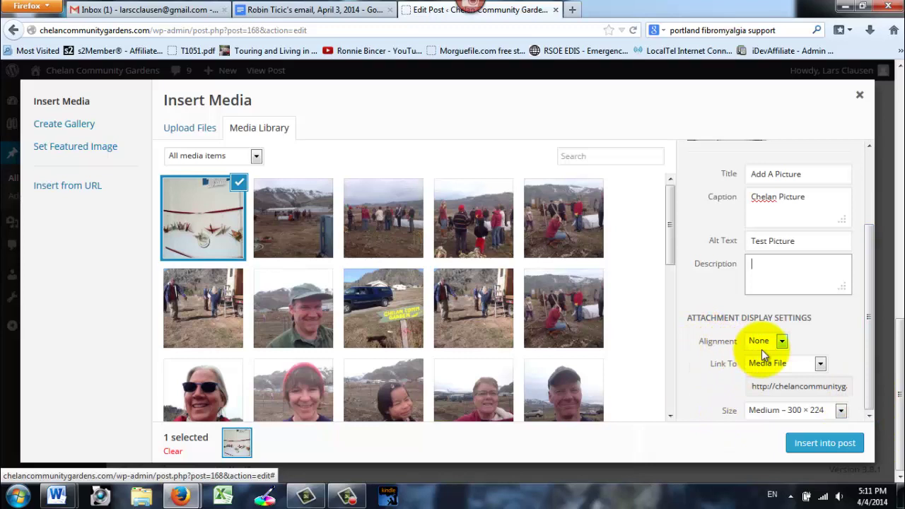
# - Set display alignment Right, link to Media File, and size Medium 300 × 224
pyautogui.click(782, 342)
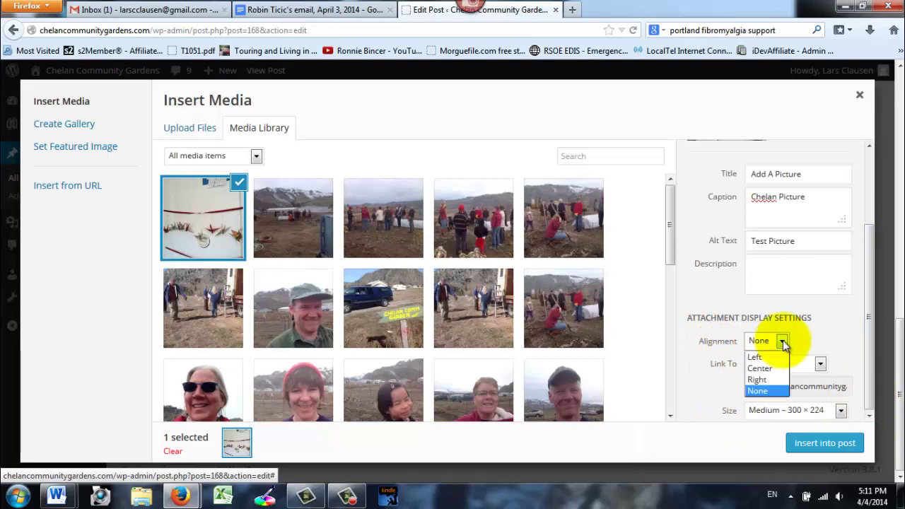
pyautogui.click(757, 380)
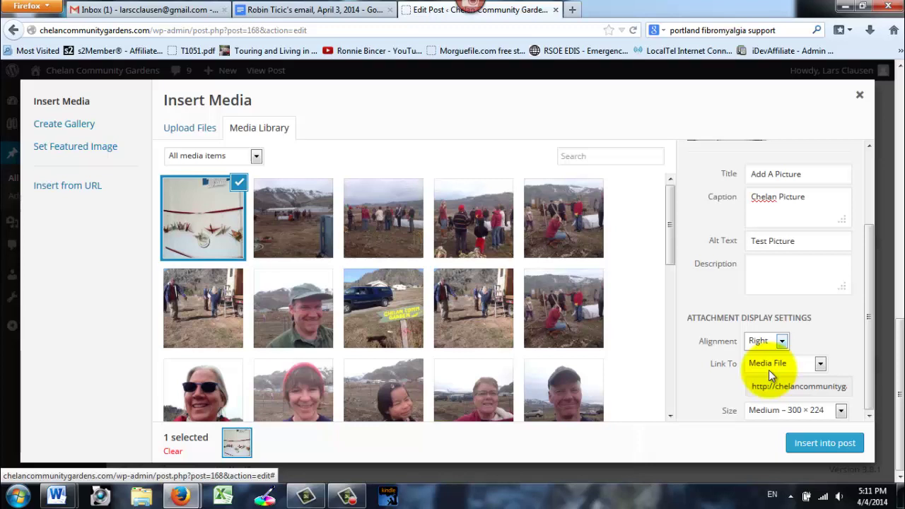
pyautogui.click(819, 364)
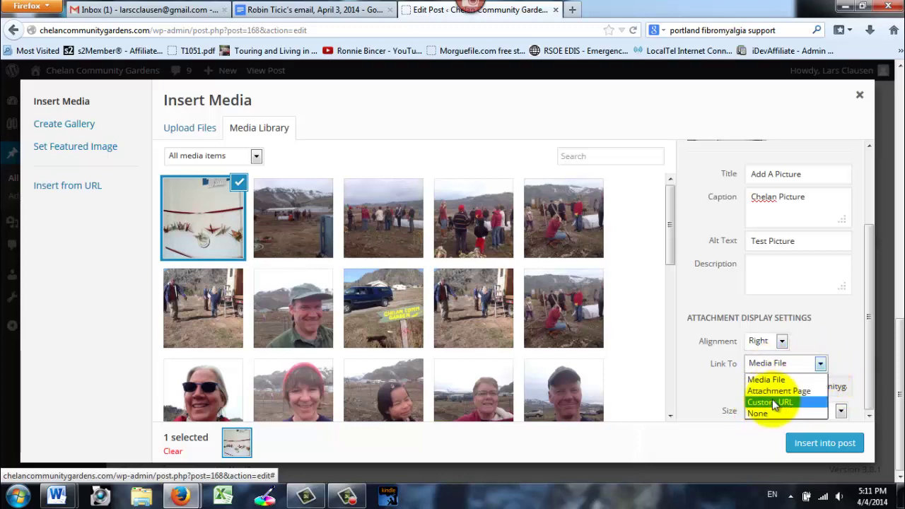
pyautogui.click(821, 365)
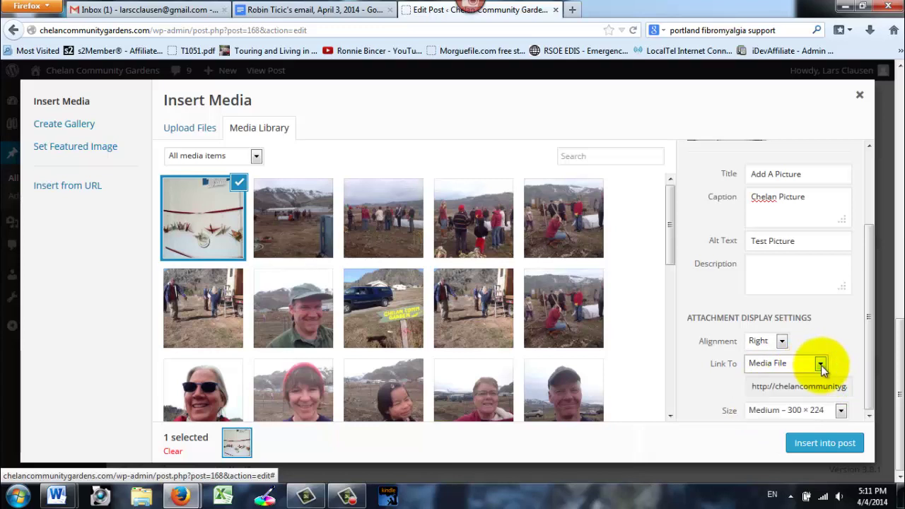
pyautogui.click(840, 411)
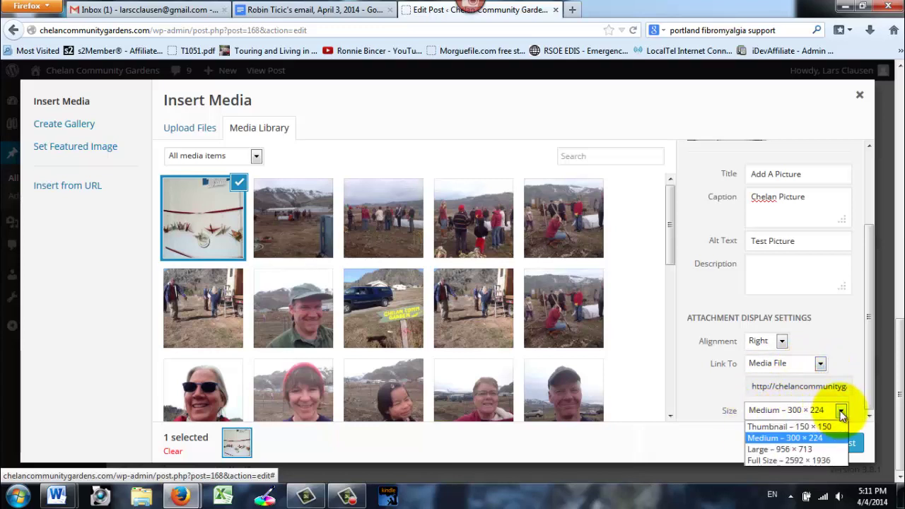
pyautogui.click(774, 442)
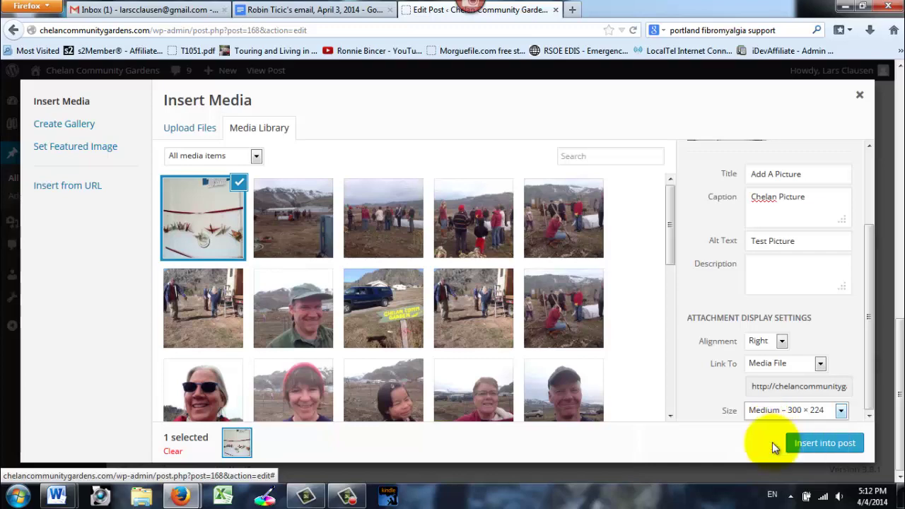
pyautogui.click(811, 444)
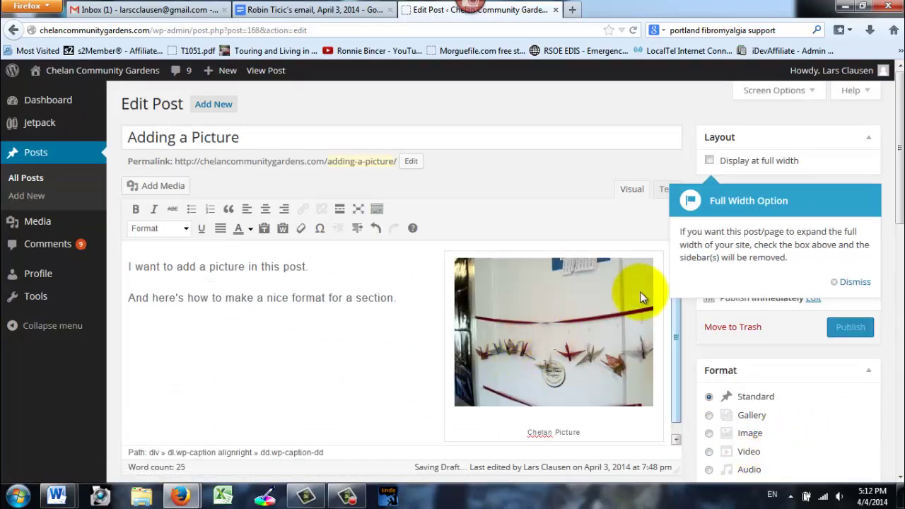
pyautogui.click(856, 282)
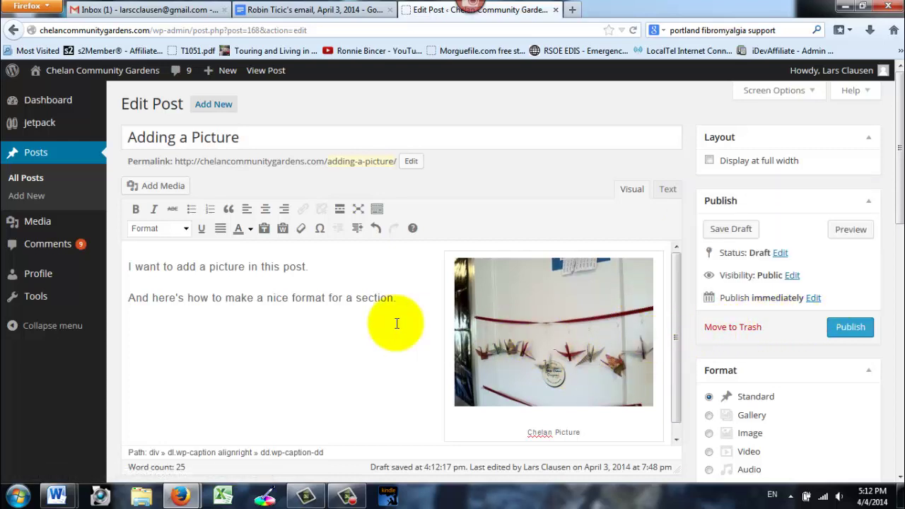
pyautogui.scroll(-1, 463, 318)
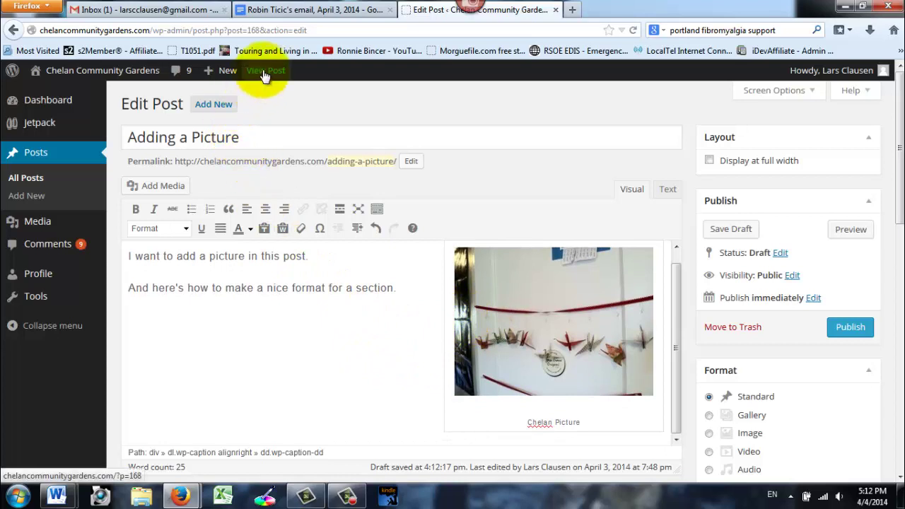
# - Preview the draft in a new tab, view the full-size photo, then return to the preview
pyautogui.click(850, 229)
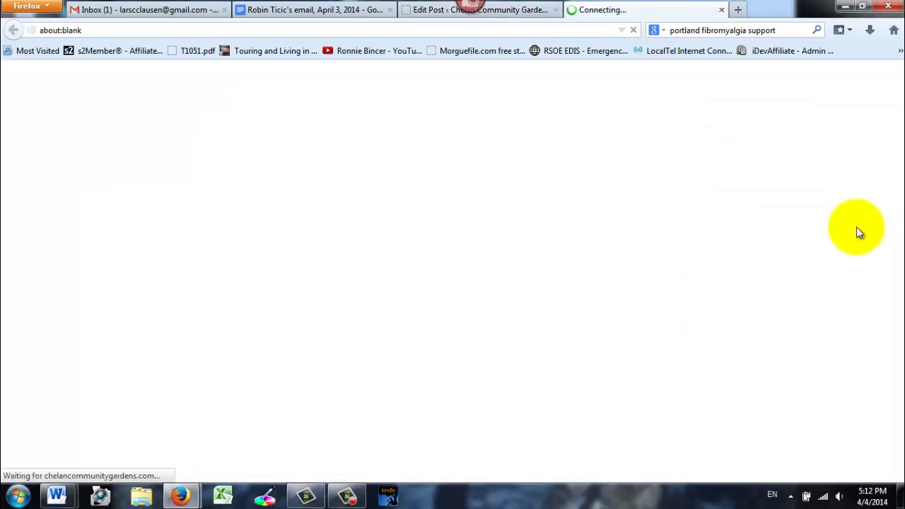
pyautogui.scroll(-5, 479, 357)
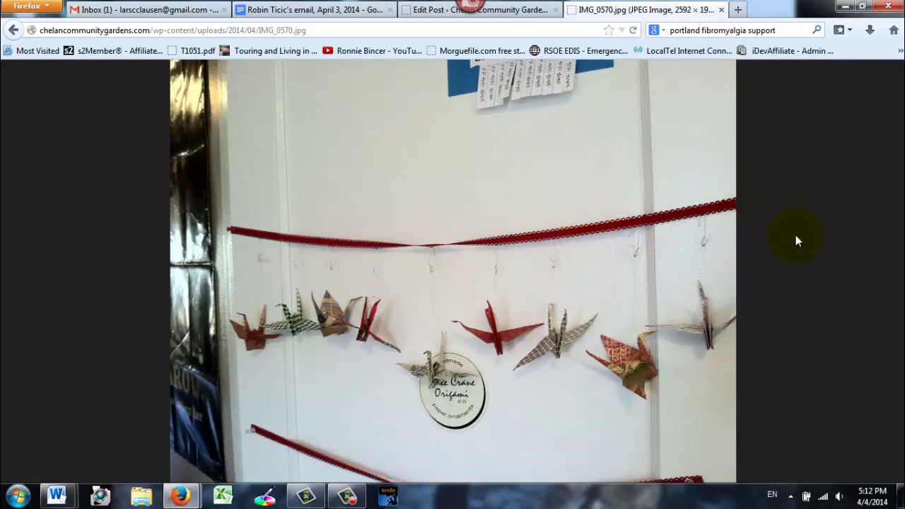
pyautogui.click(16, 31)
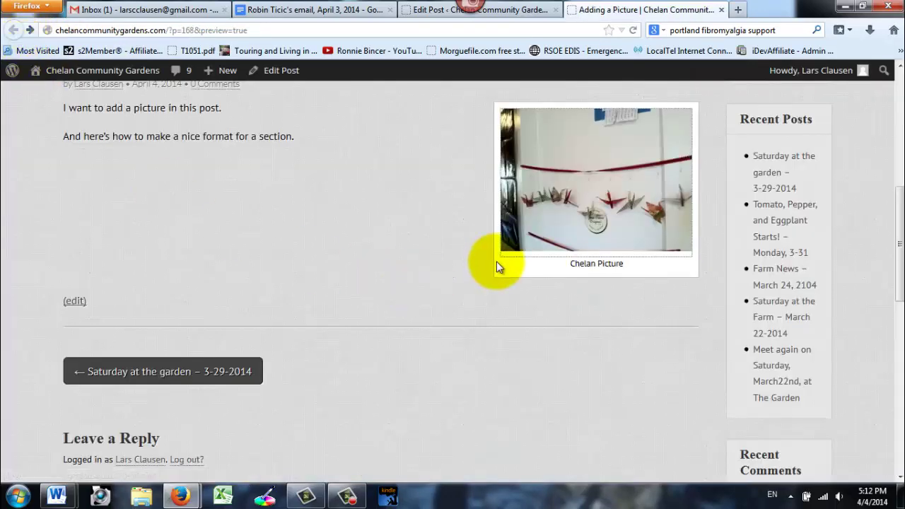
pyautogui.scroll(1, 496, 261)
pyautogui.scroll(3, 496, 265)
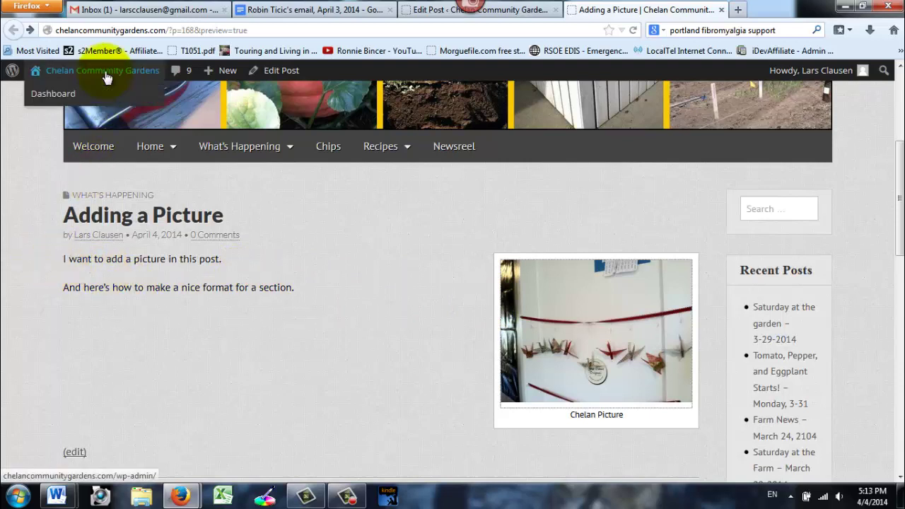
# - Go back to the Edit Post page for the 'Adding a Picture' draft
pyautogui.click(282, 70)
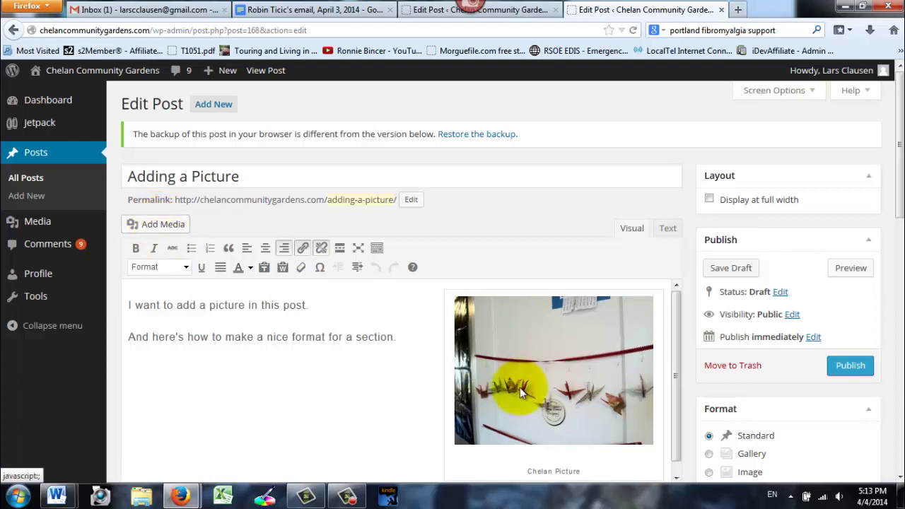
pyautogui.scroll(-1, 553, 375)
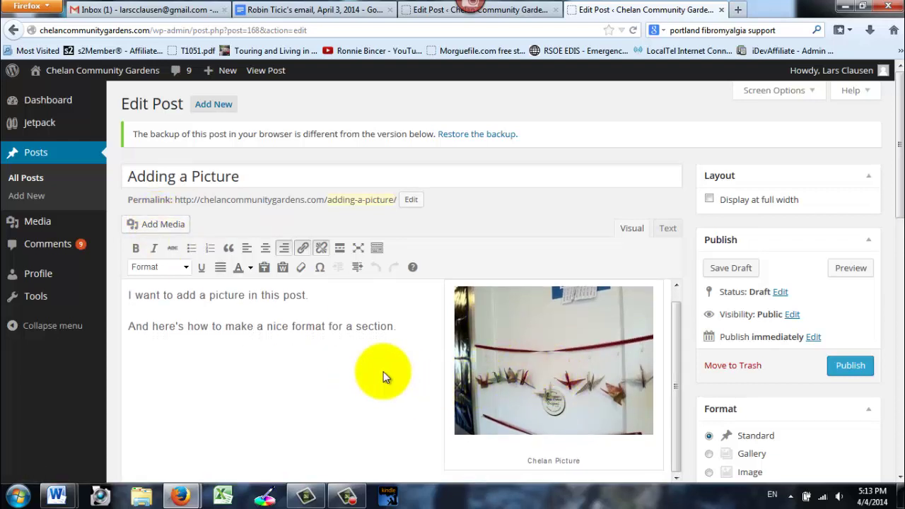
# - Left-align the photo and change its caption to 'My second caption', then reselect it
pyautogui.click(486, 316)
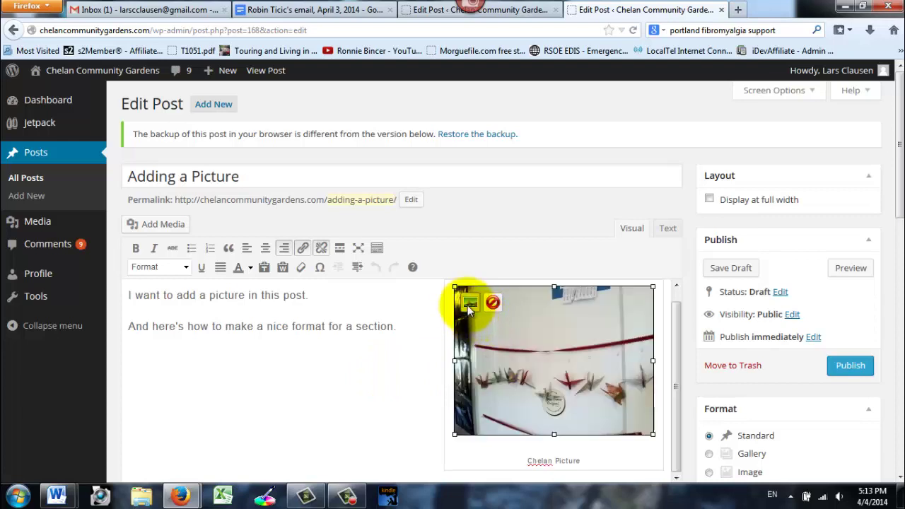
pyautogui.click(470, 304)
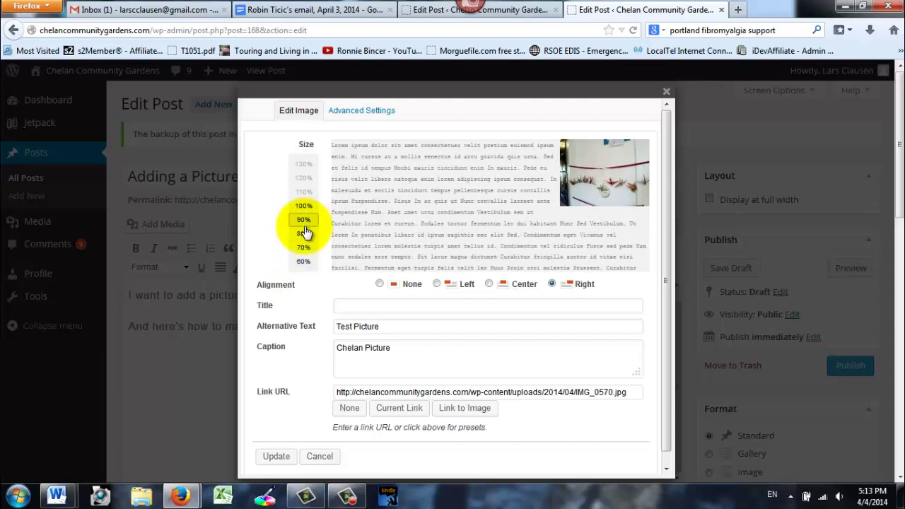
pyautogui.click(437, 283)
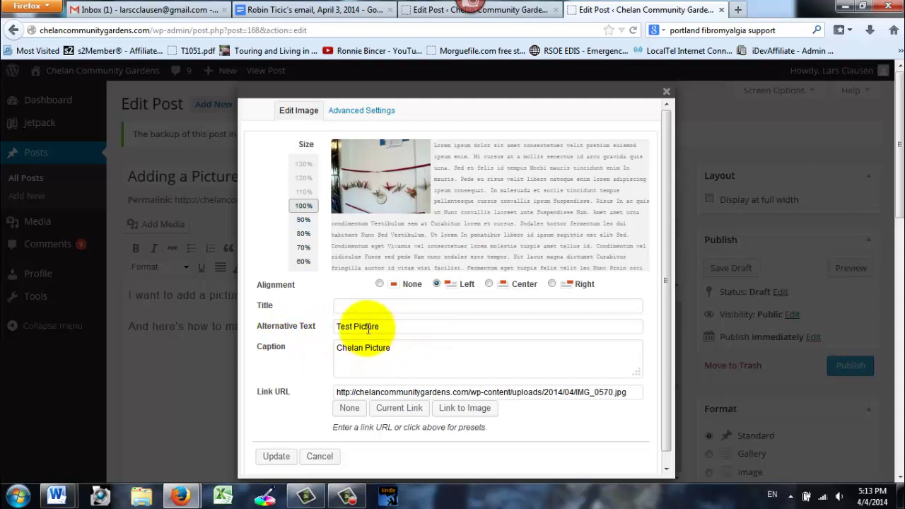
pyautogui.moveTo(398, 350); pyautogui.dragTo(290, 364)
pyautogui.write('M')
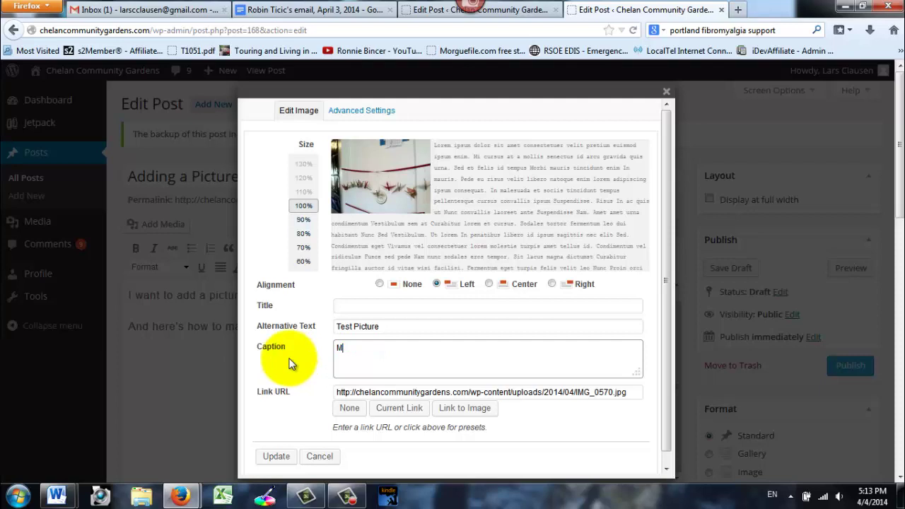
pyautogui.write('y second caption')
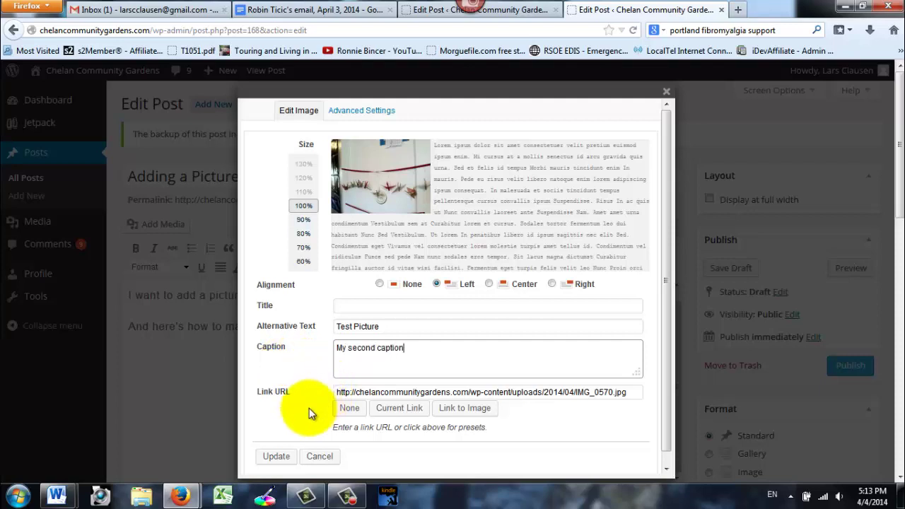
pyautogui.click(275, 457)
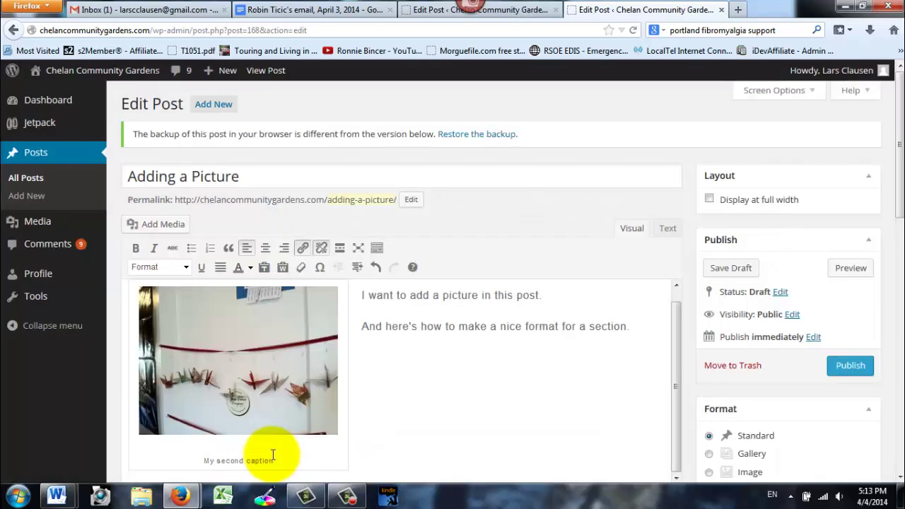
pyautogui.scroll(-2, 457, 397)
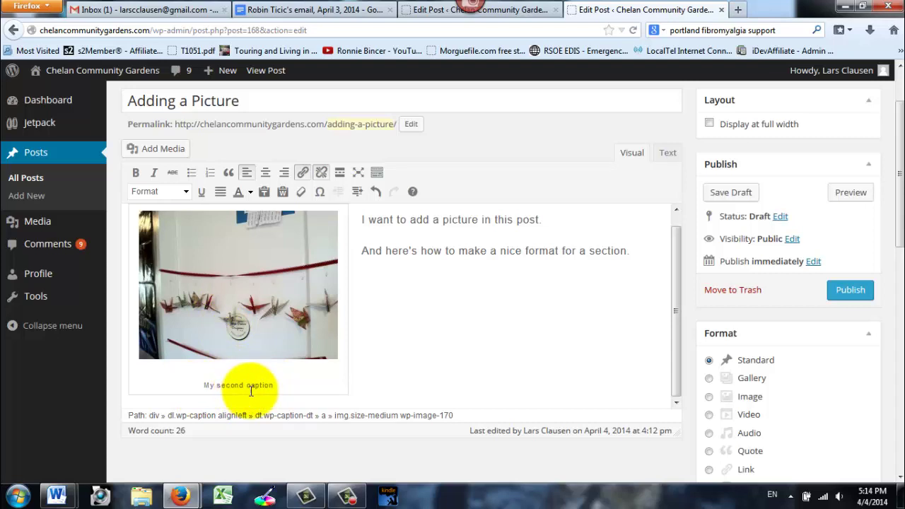
pyautogui.click(164, 261)
# - Give the photo a border of 1 in its Advanced Settings and apply it
pyautogui.click(155, 228)
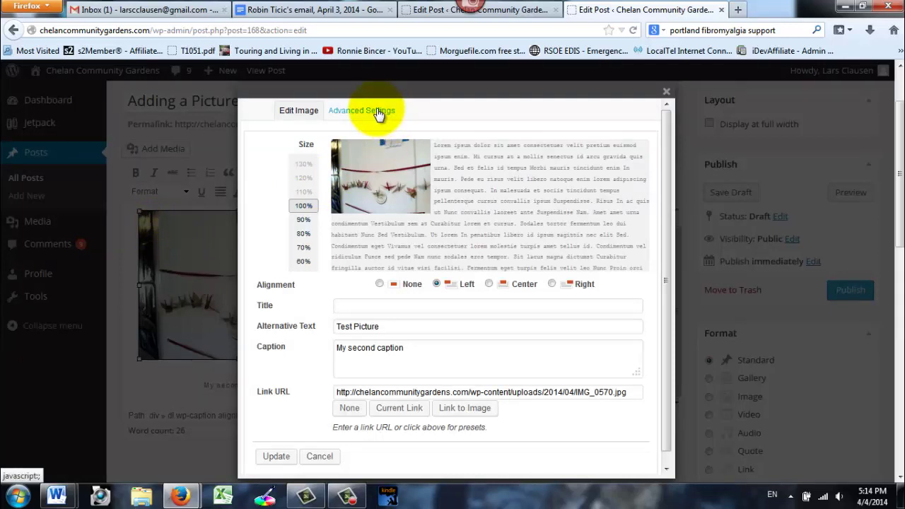
pyautogui.click(379, 113)
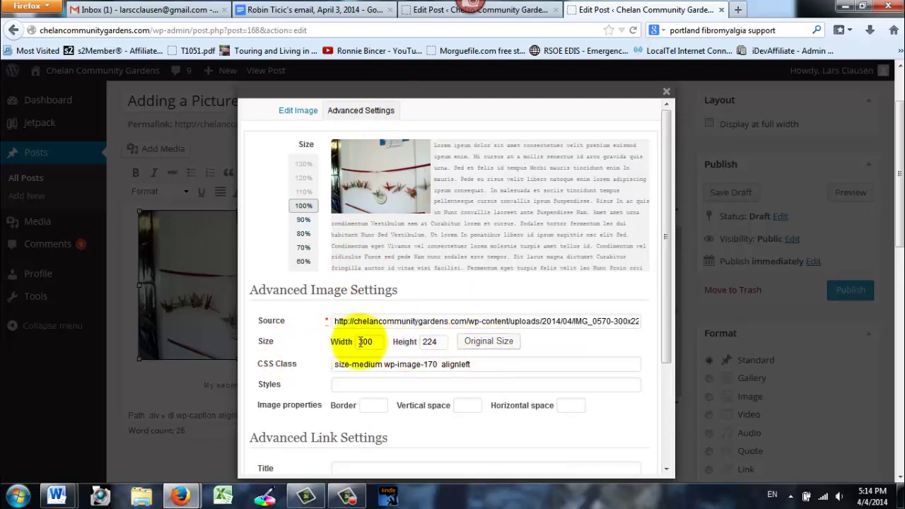
pyautogui.scroll(-3, 364, 385)
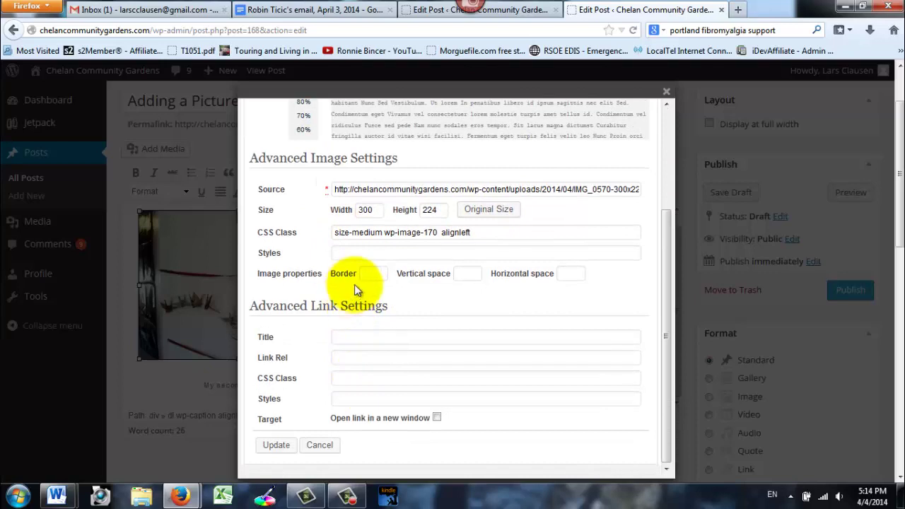
pyautogui.click(368, 274)
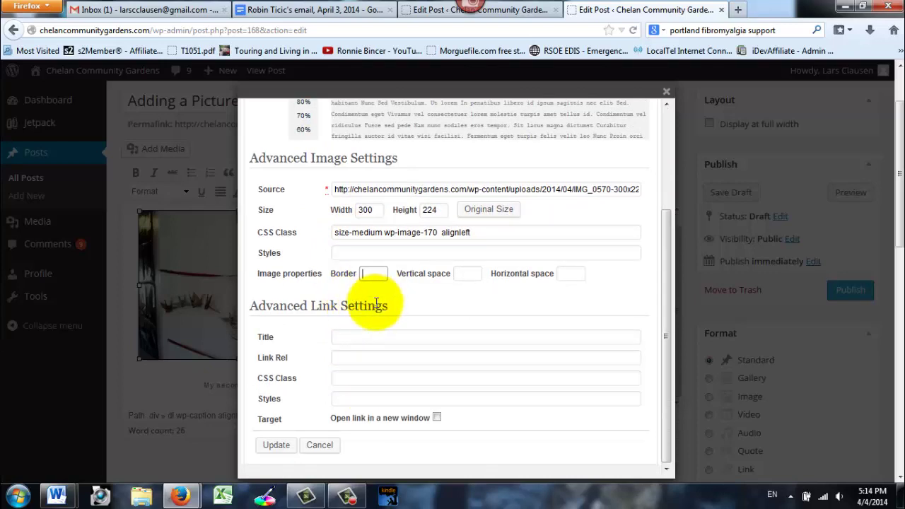
pyautogui.write('1')
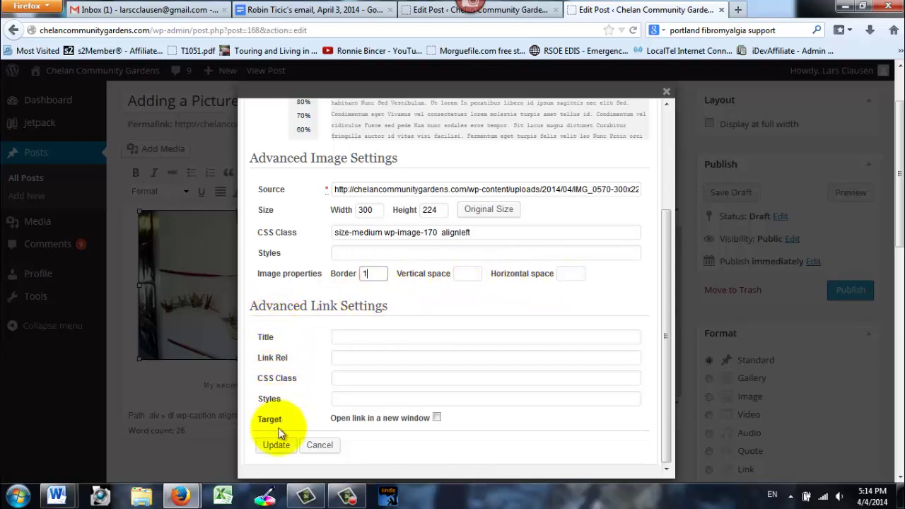
pyautogui.click(274, 447)
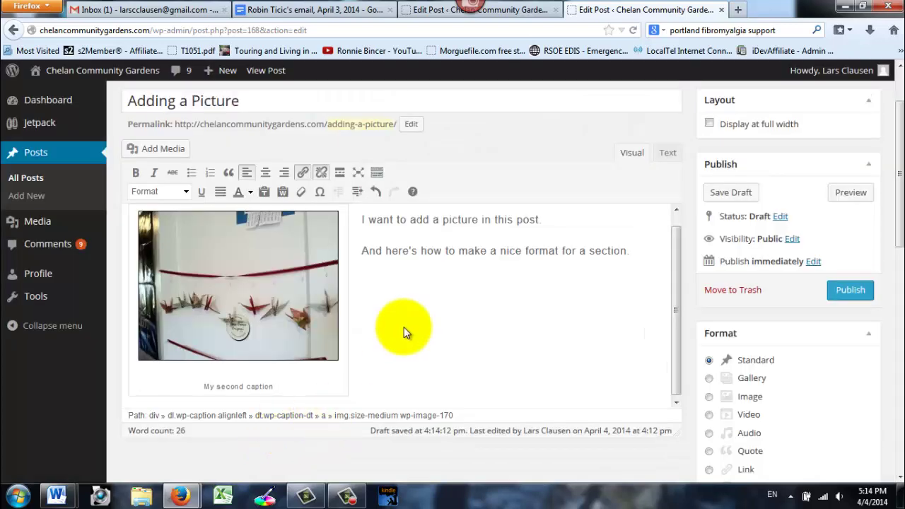
pyautogui.click(412, 251)
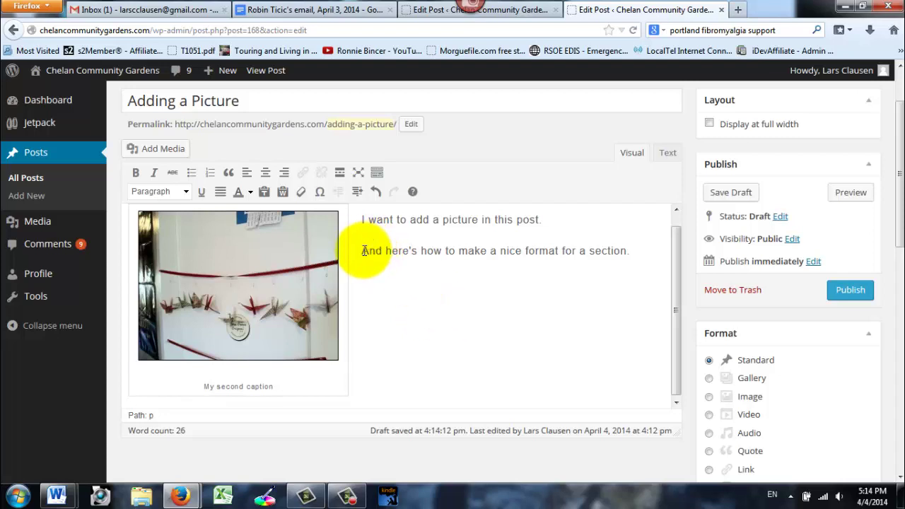
# - Reopen Add Media on the Upload Files tab, choosing Stay on Page at the leave prompt
pyautogui.click(164, 150)
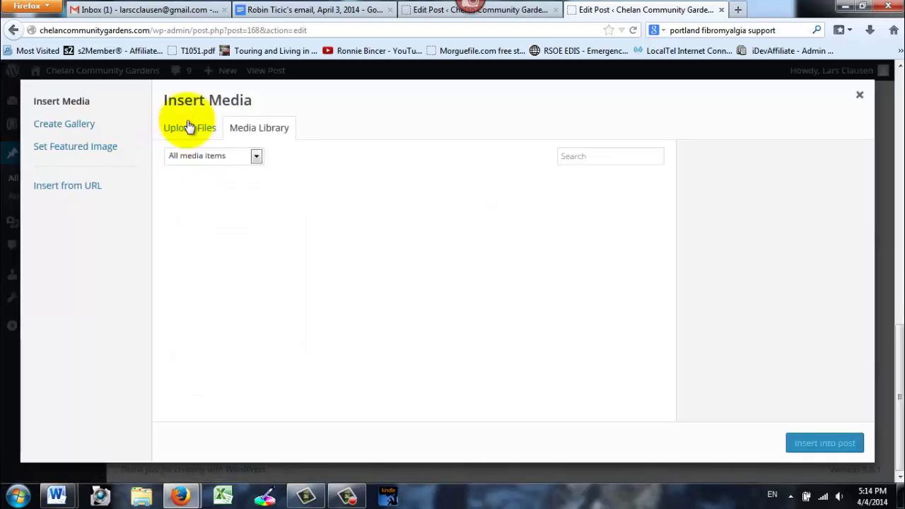
pyautogui.click(189, 129)
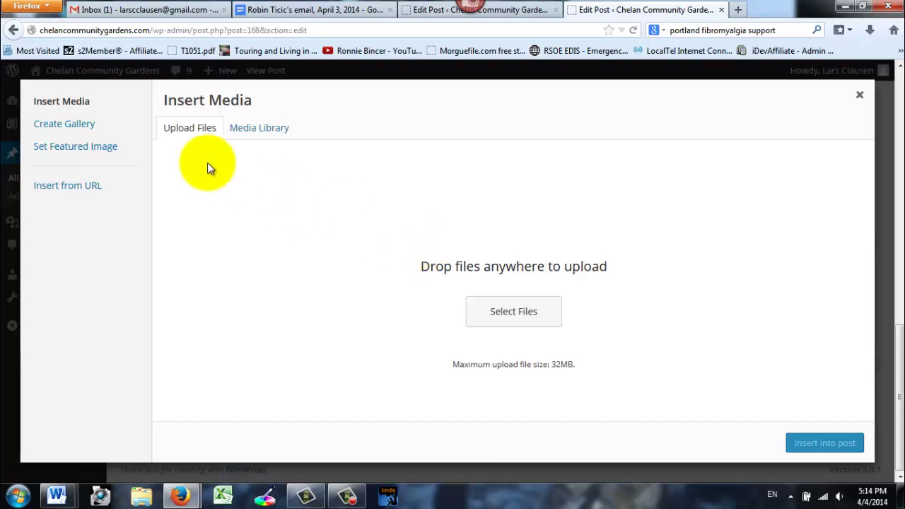
pyautogui.click(12, 31)
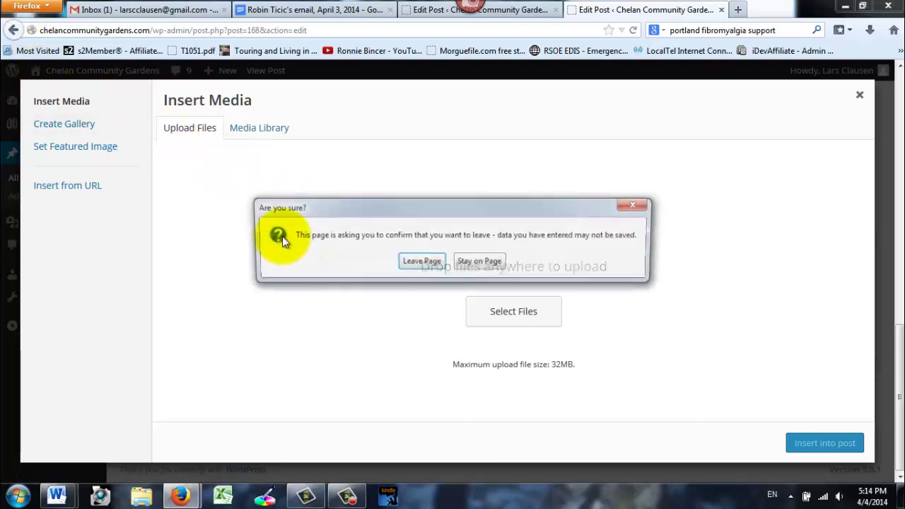
pyautogui.click(478, 263)
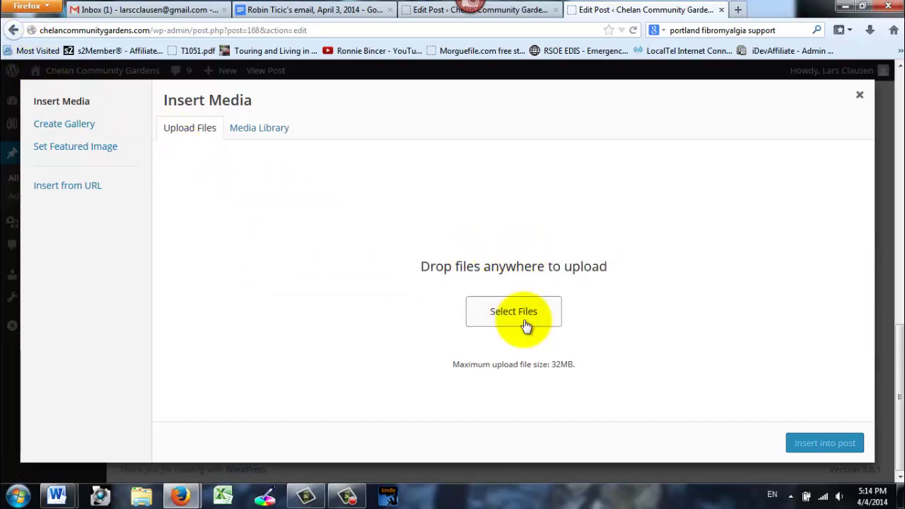